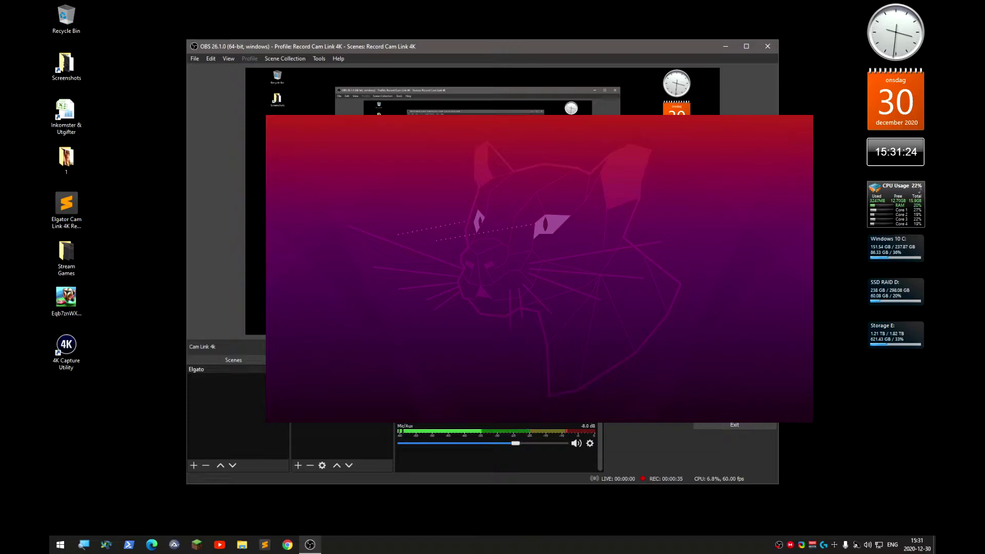
Show the Cam Link source's Transform options: Fit to screen, Rotate and Flip
right_click(460, 426)
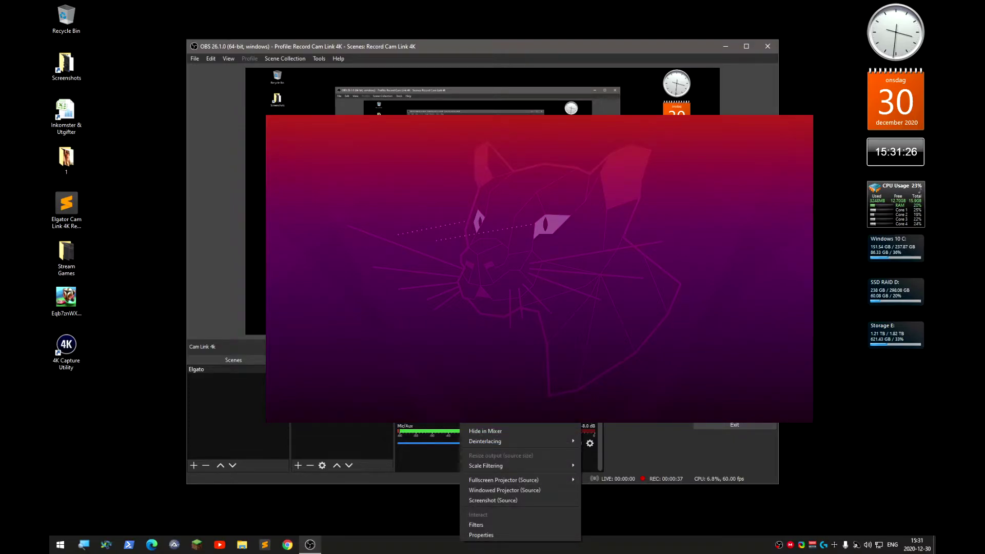
mouse_move(518, 410)
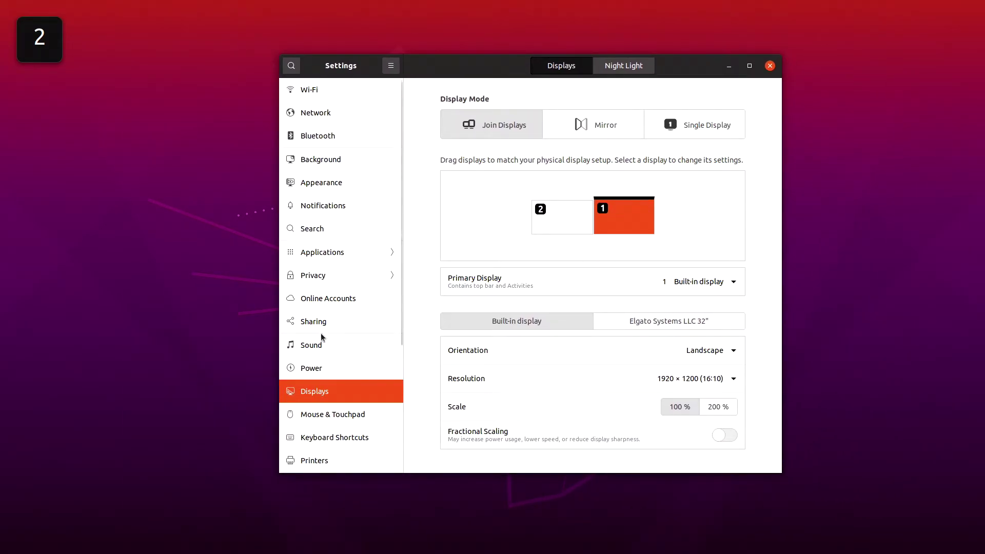
scroll(322, 333, down, 3)
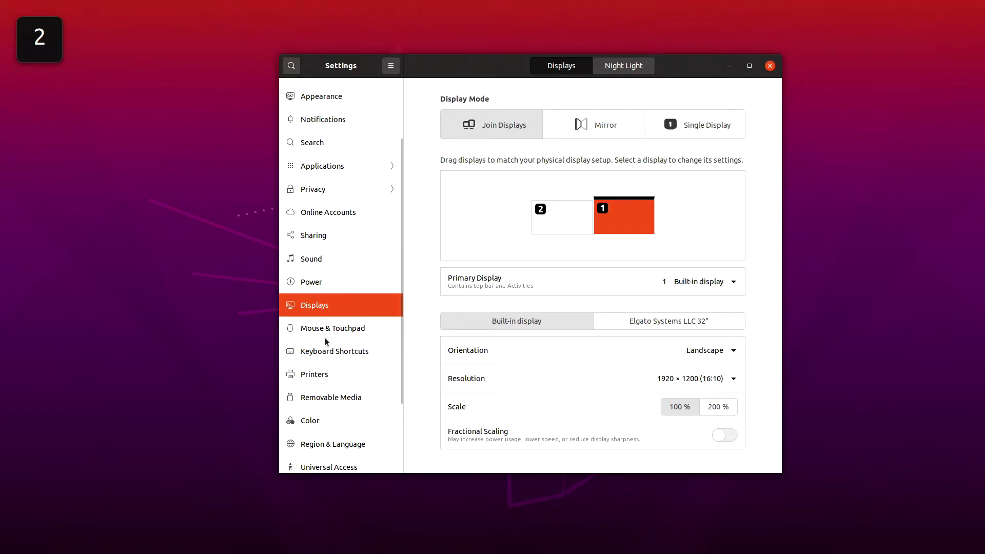
scroll(325, 338, down, 3)
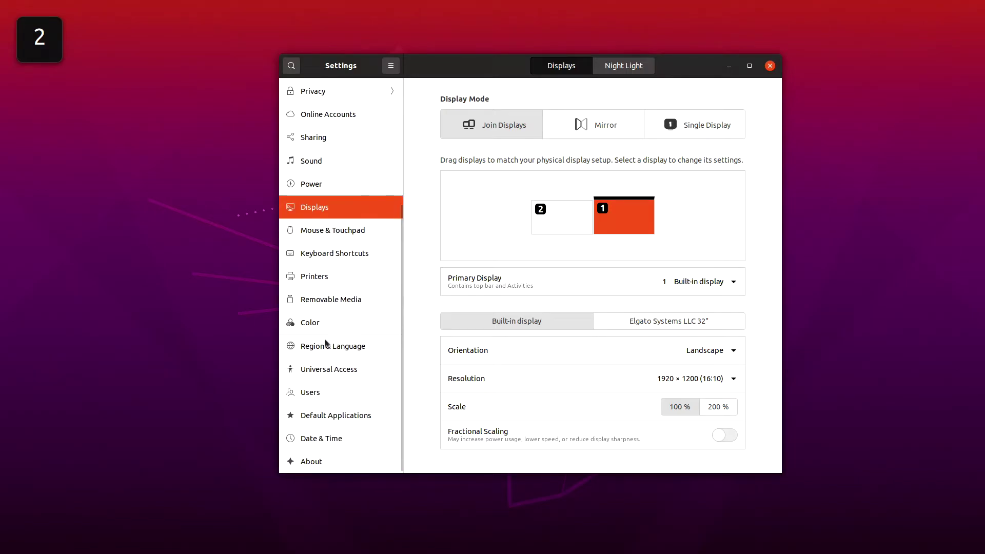
View the About page's memory, processor, graphics and Ubuntu 20.04.1 LTS details, then go to Activities
click(341, 461)
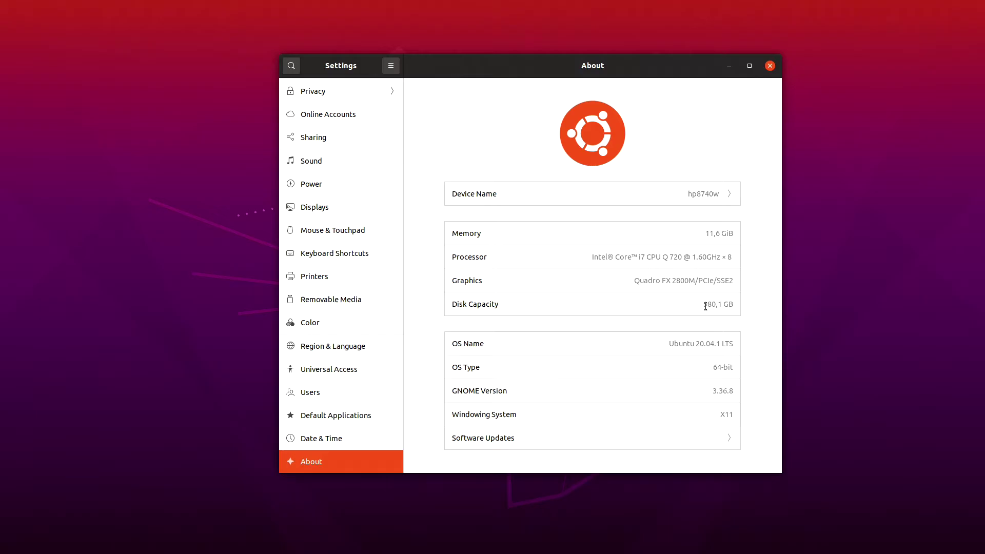
key(super)
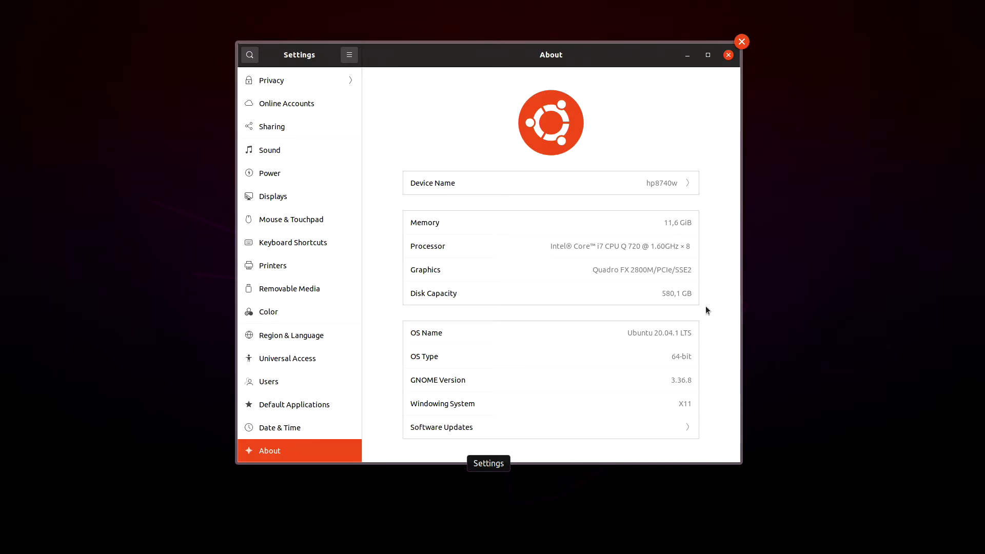
Inspect the 80 GB Disk and 500 GB Hard Disk details in Disks, then close it
key(super)
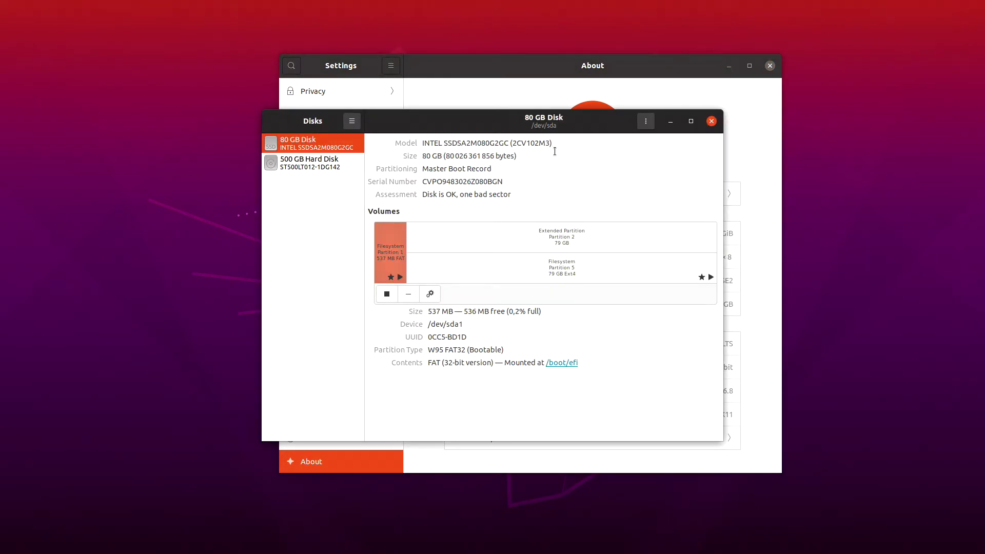
drag(561, 125, 588, 110)
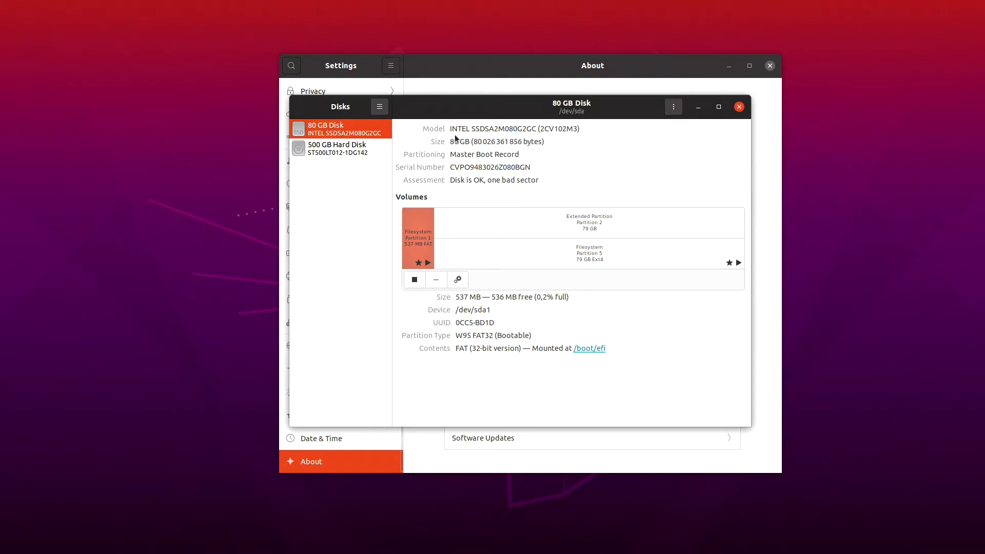
click(344, 154)
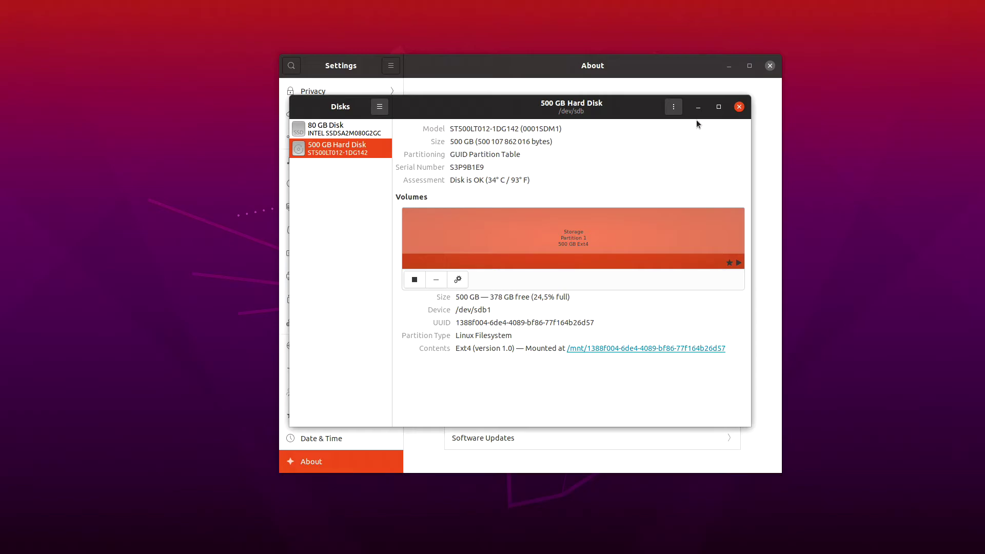
click(738, 107)
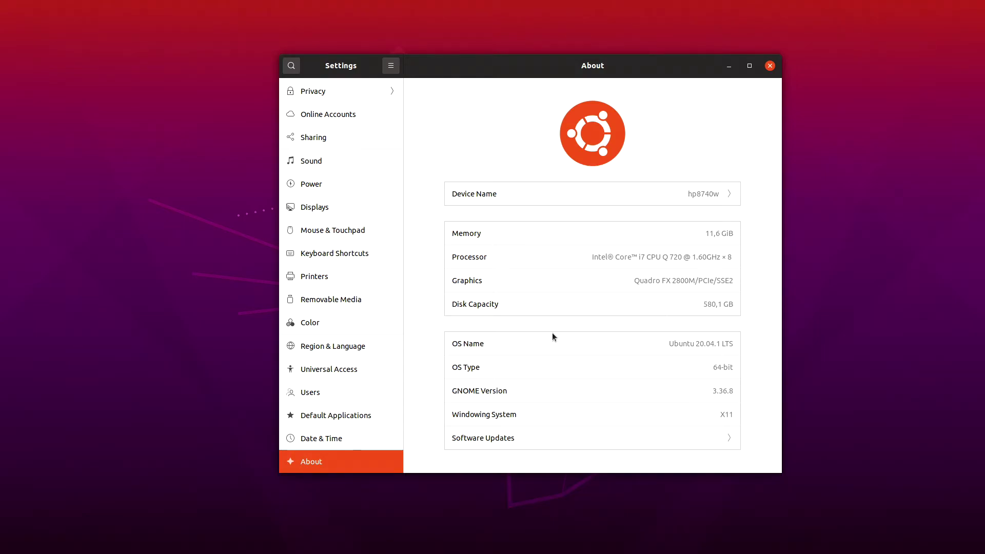
Return to the Displays page showing Join Displays with the built-in display at 1920 × 1200
scroll(345, 369, up, 5)
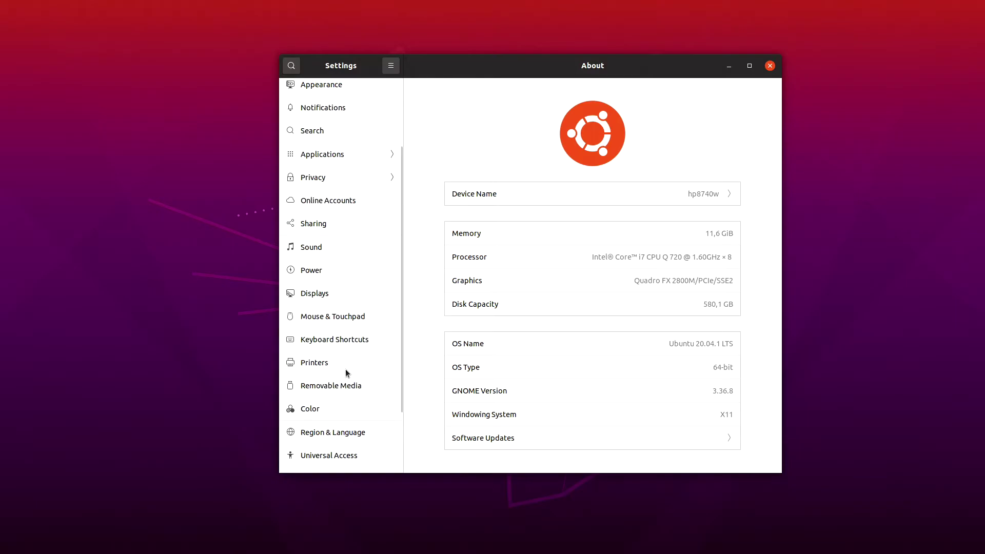
scroll(346, 369, up, 2)
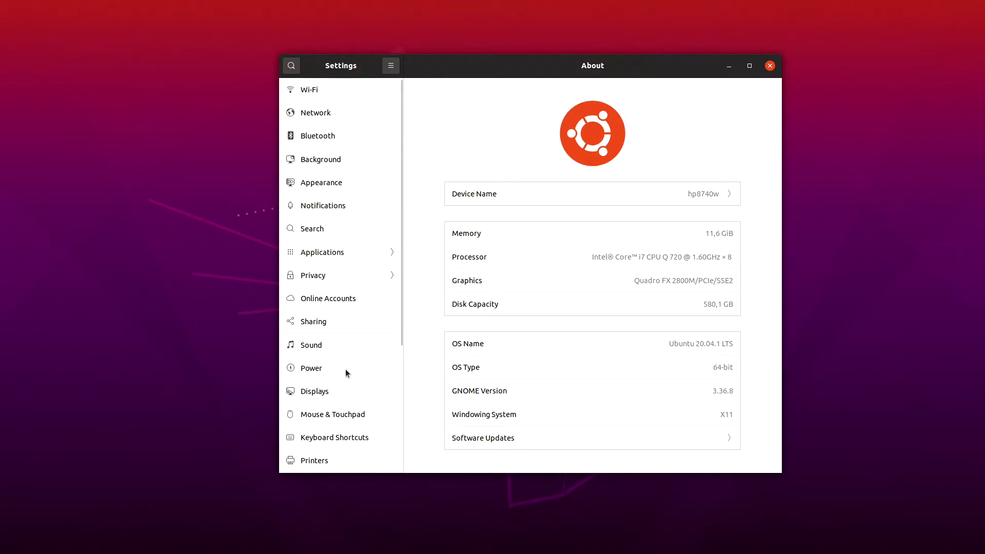
click(340, 395)
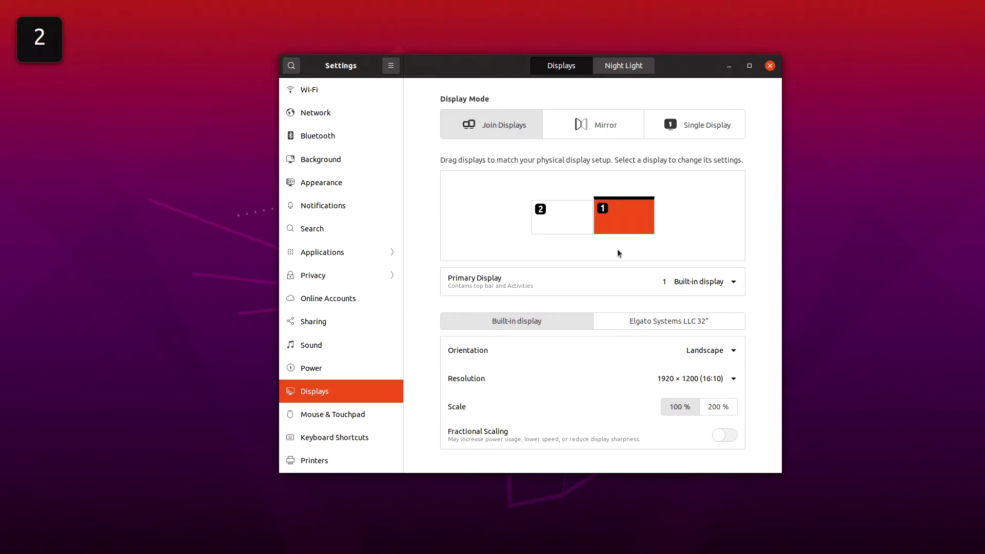
Check the built-in display's resolutions, keeping 1920 × 1200, then show the Elgato 32" display settings
click(697, 382)
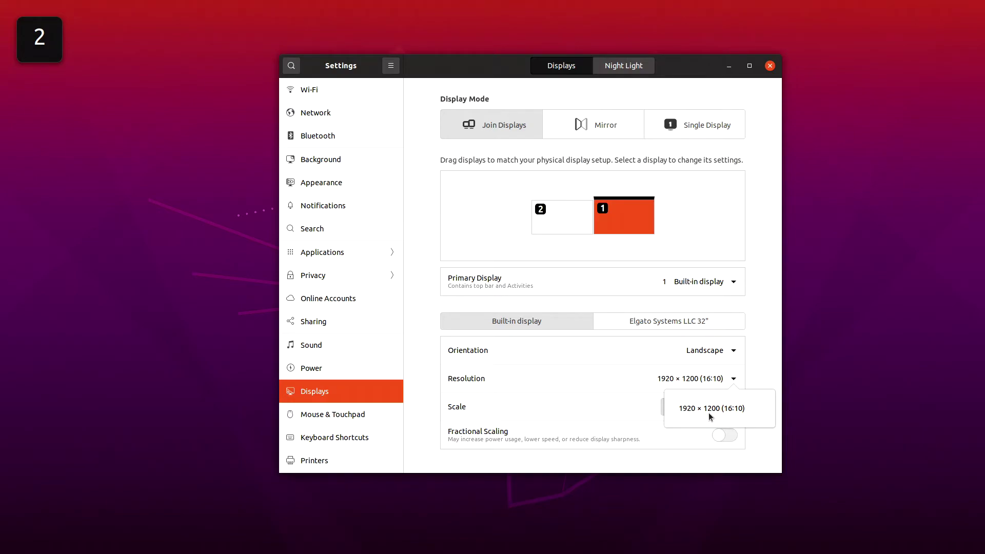
click(729, 413)
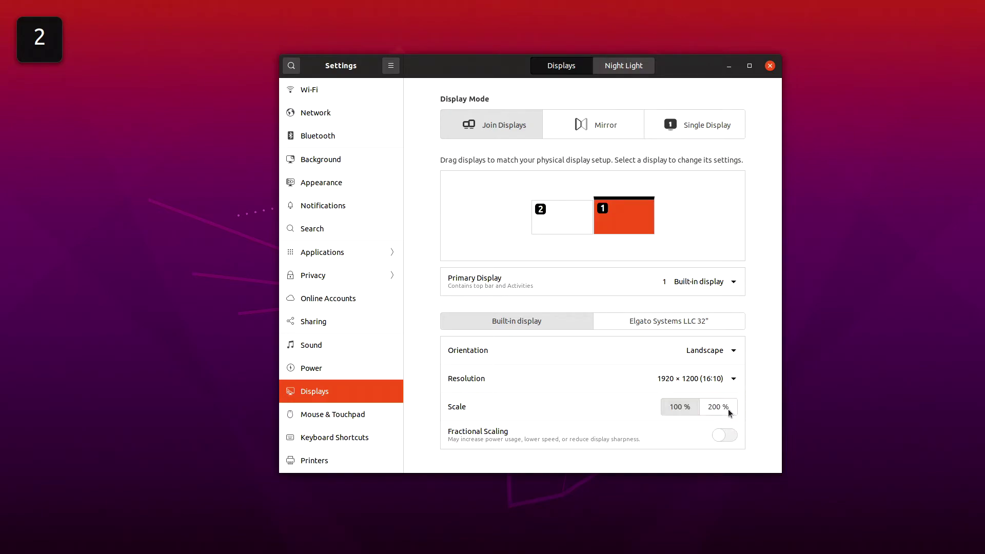
click(711, 381)
click(710, 380)
click(616, 321)
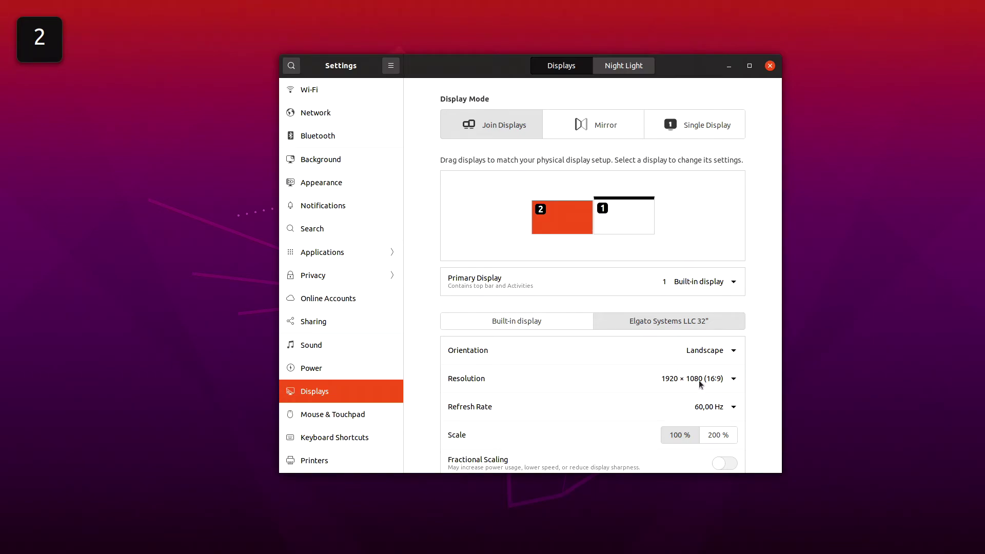
click(564, 131)
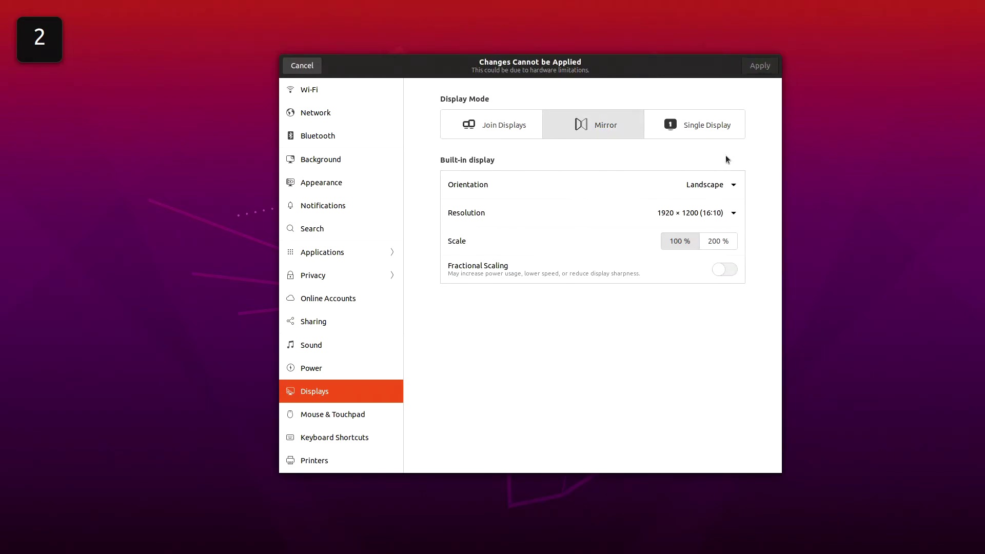
click(722, 214)
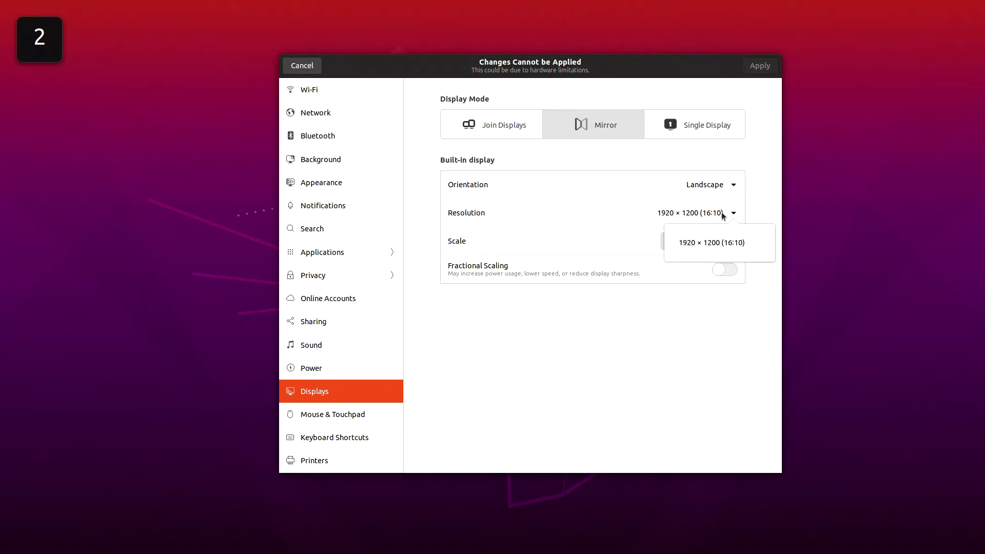
click(722, 215)
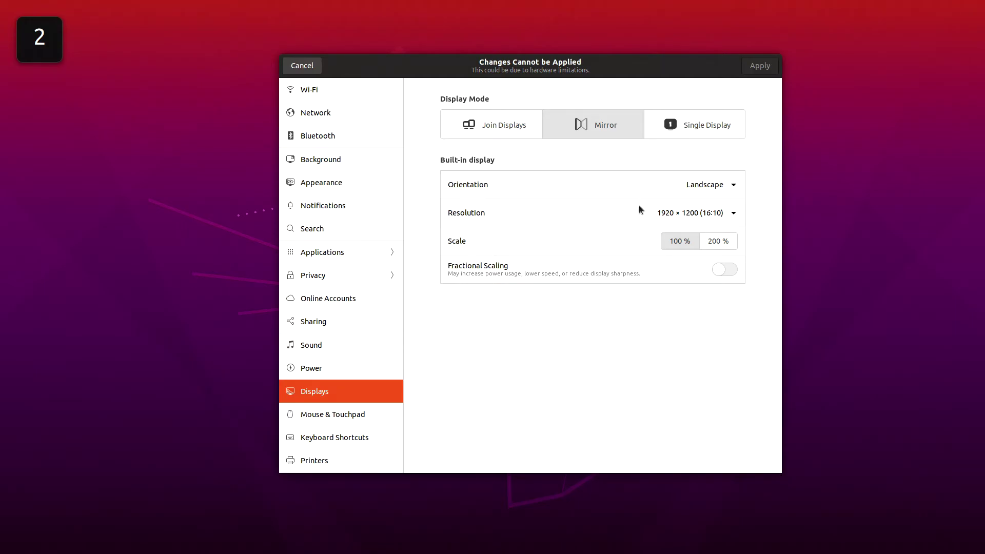
Join the displays with Elgato Systems LLC 32" as primary, keep the changes, then go to Sound
click(510, 130)
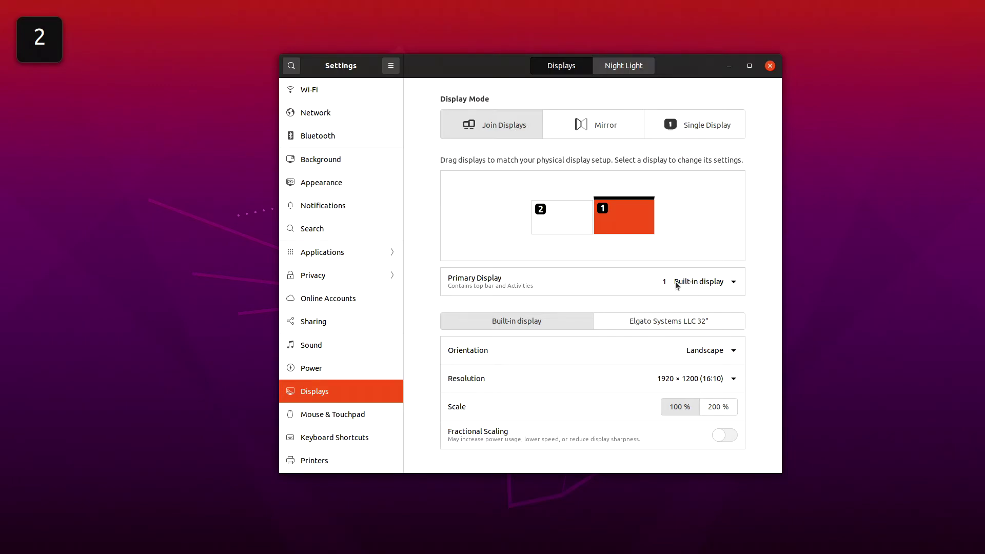
click(715, 284)
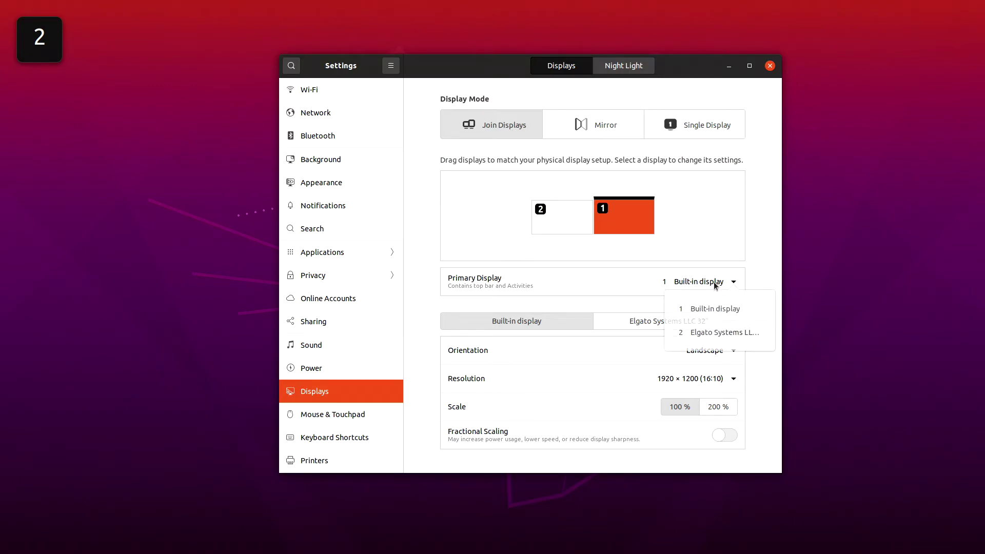
click(716, 341)
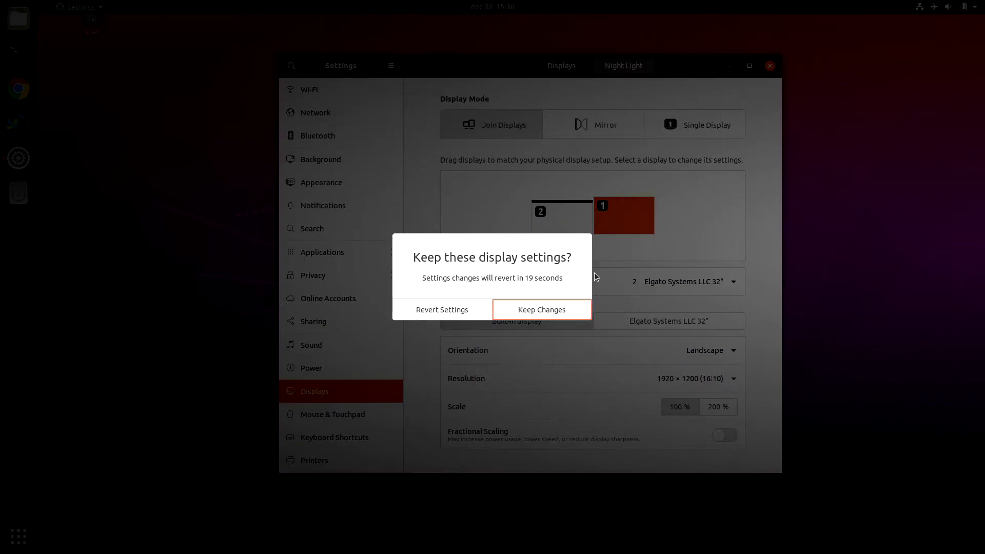
click(567, 310)
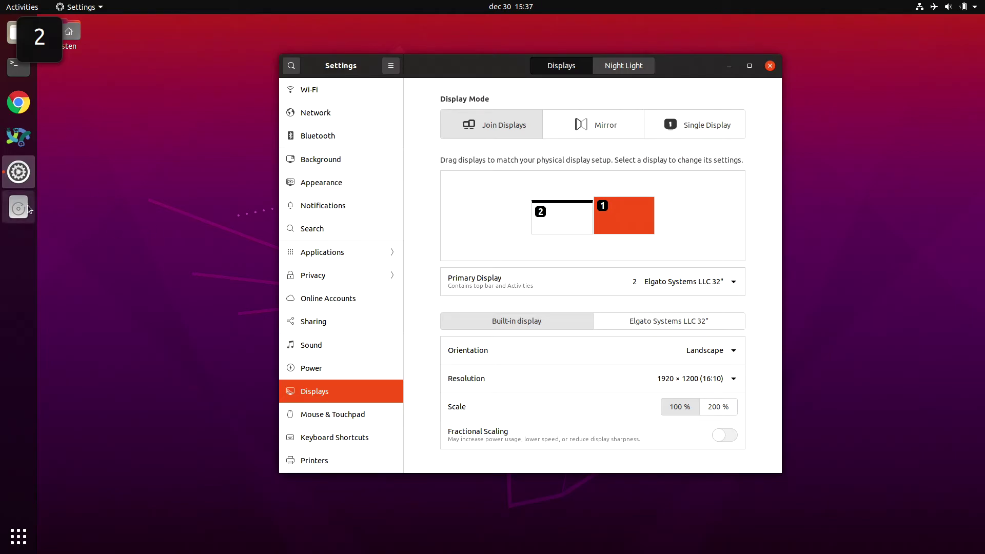
click(348, 349)
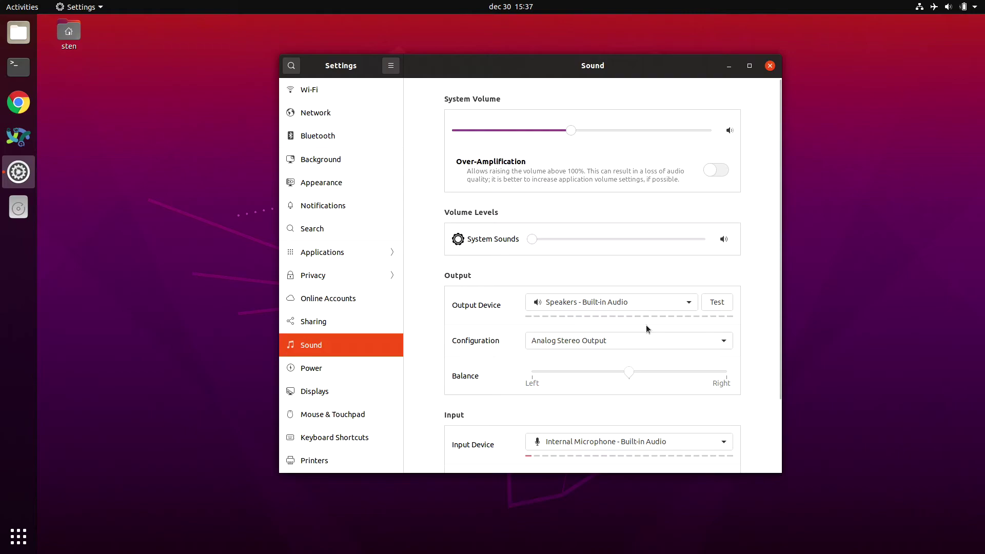
click(626, 304)
click(572, 343)
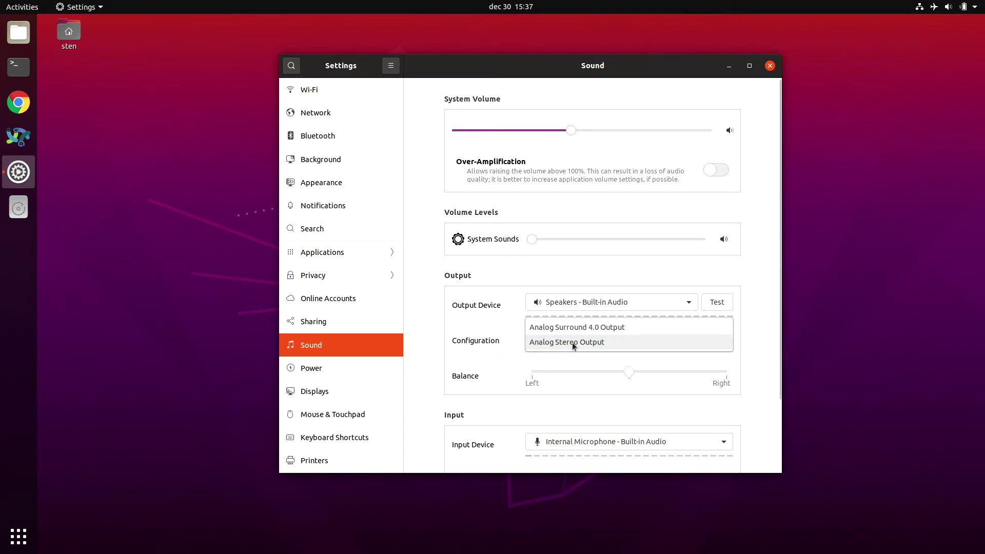
click(648, 328)
click(645, 303)
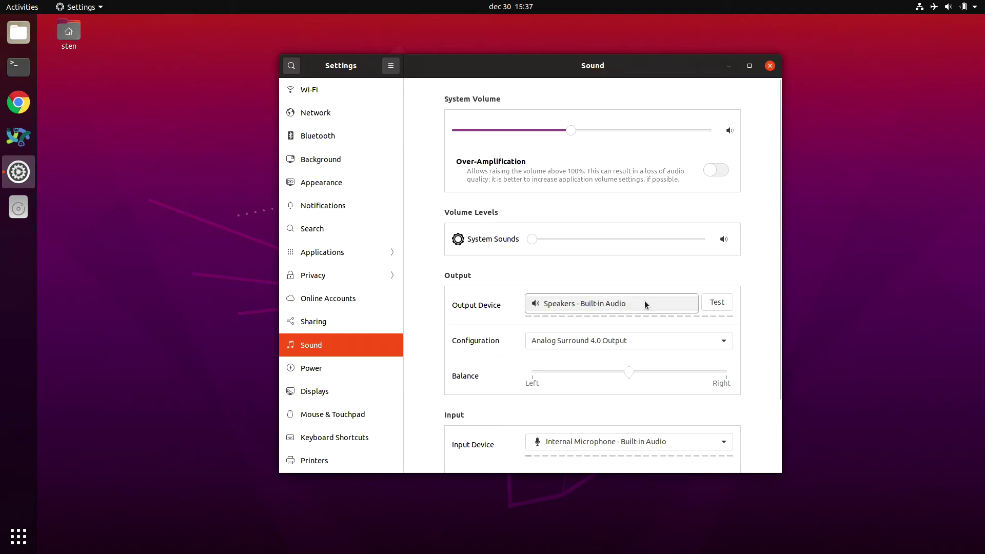
click(644, 302)
click(638, 342)
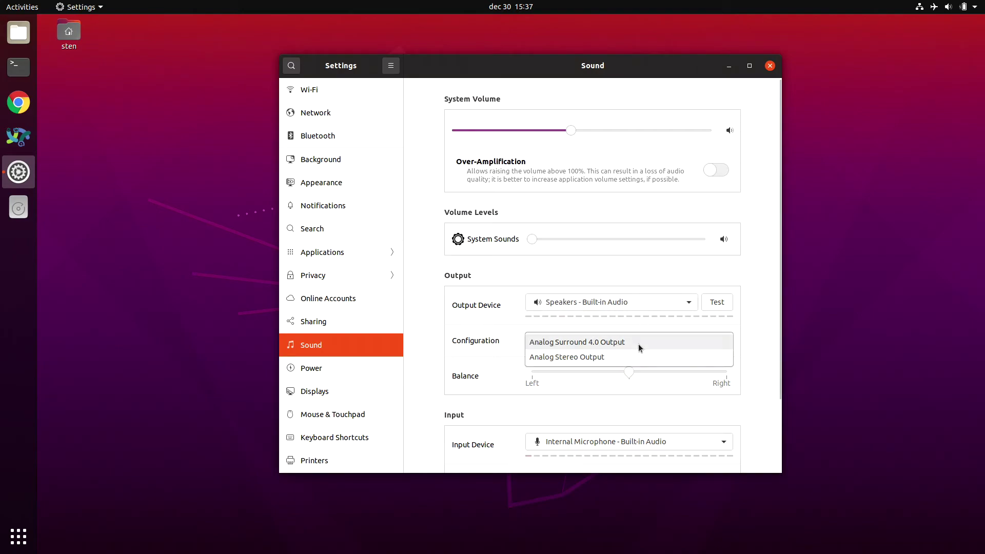
click(630, 358)
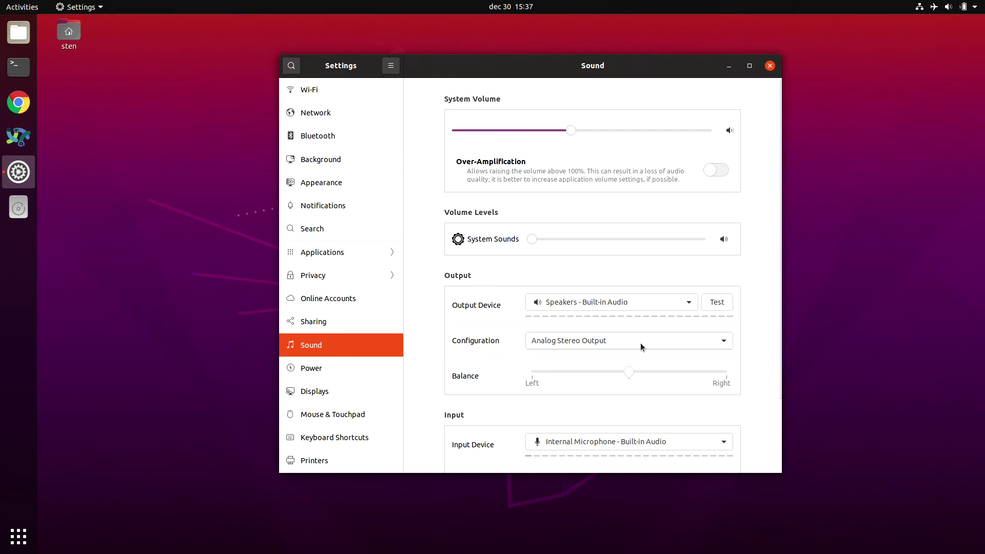
scroll(768, 342, down, 3)
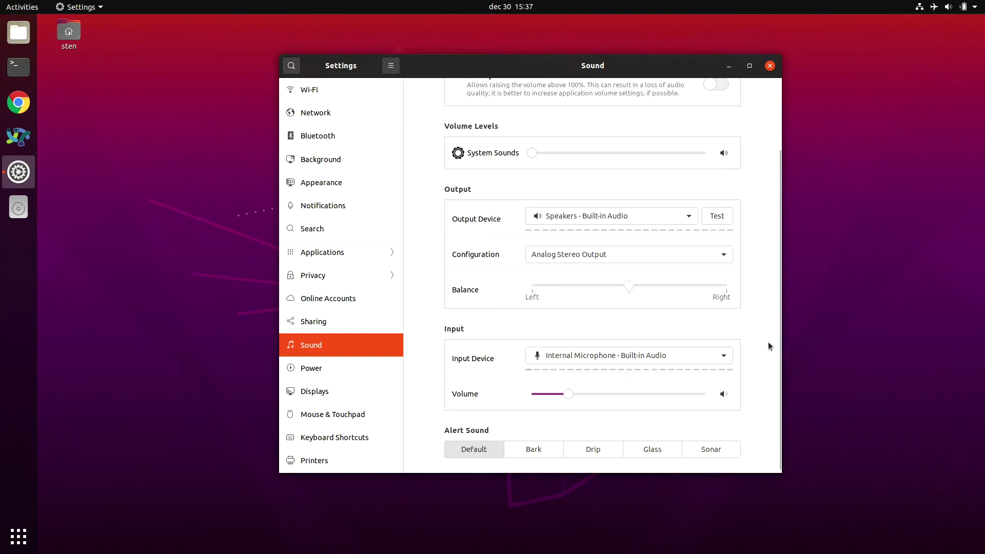
scroll(767, 346, down, 1)
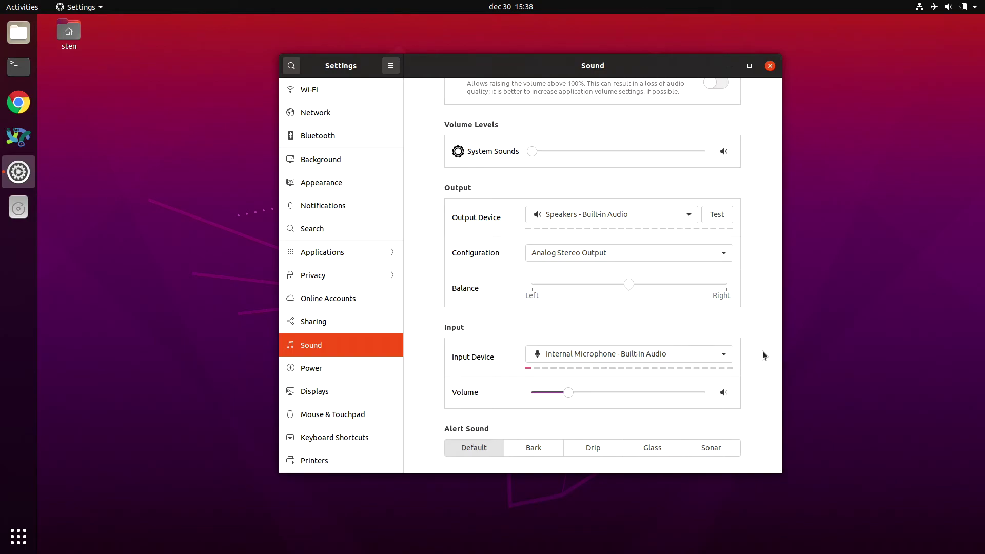
scroll(762, 352, up, 3)
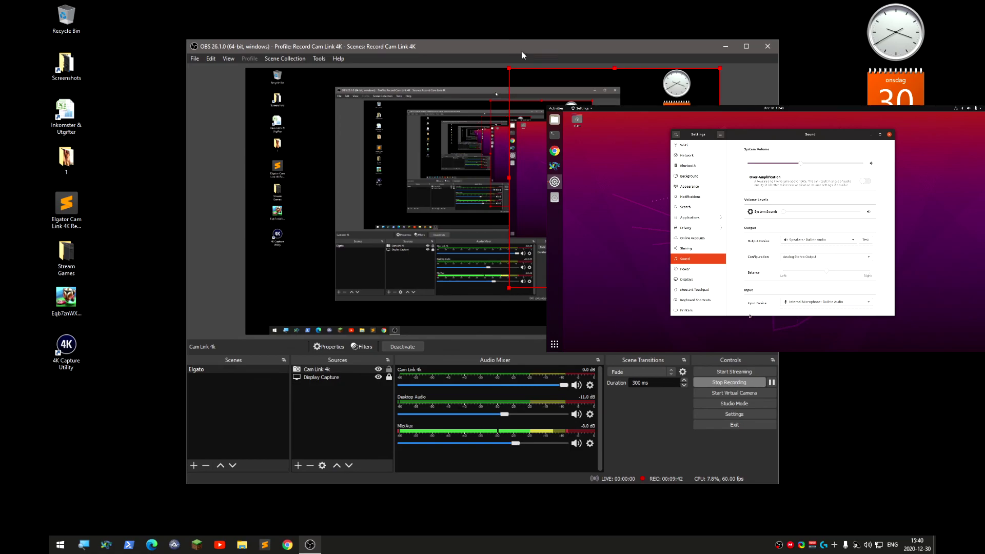
Move the OBS window up-left and place the Cam Link 4k capture at the preview's lower right
drag(522, 51, 449, 15)
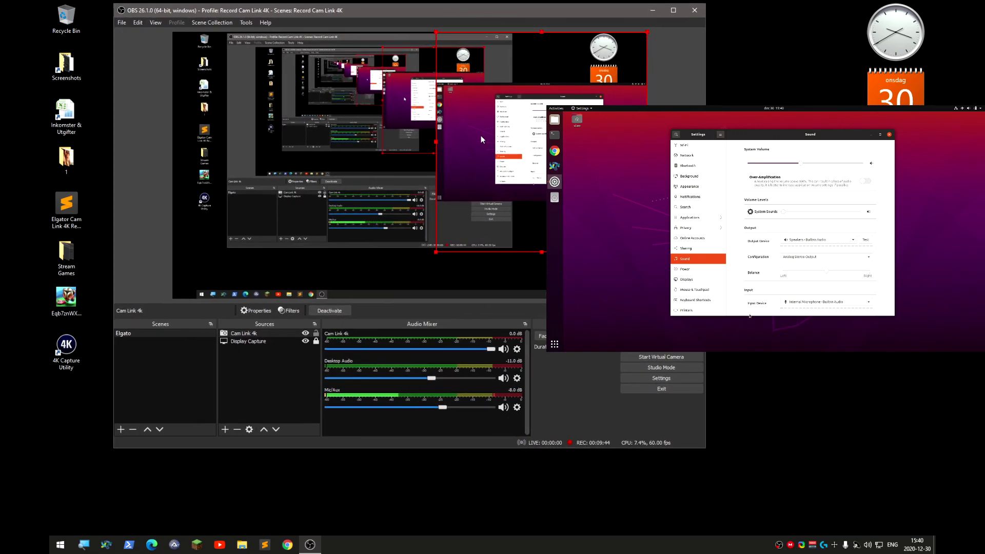
drag(481, 135, 499, 223)
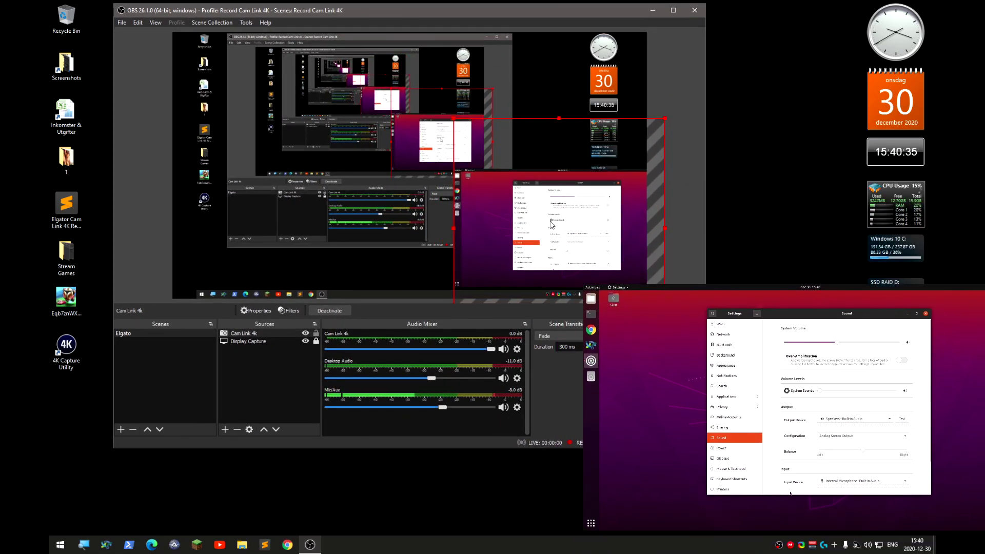
click(294, 369)
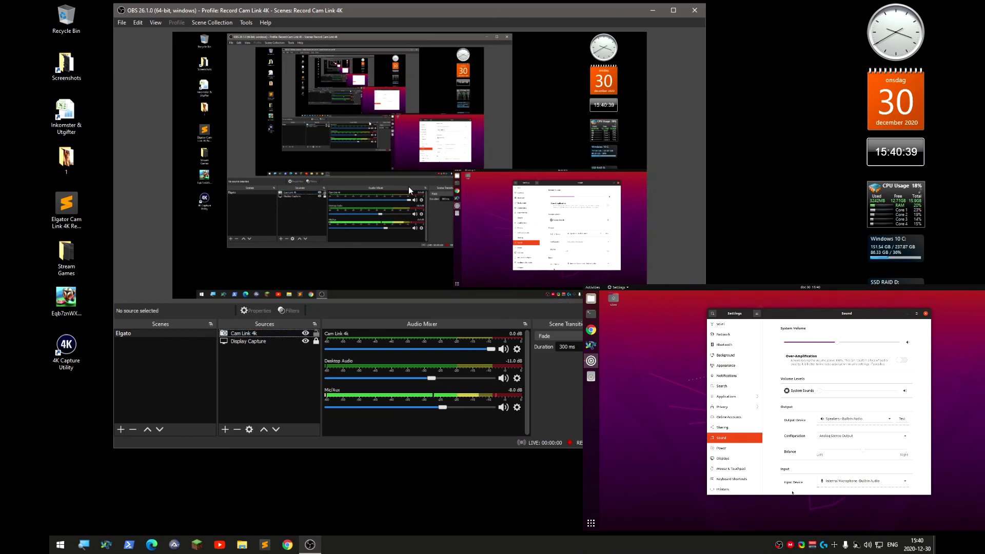